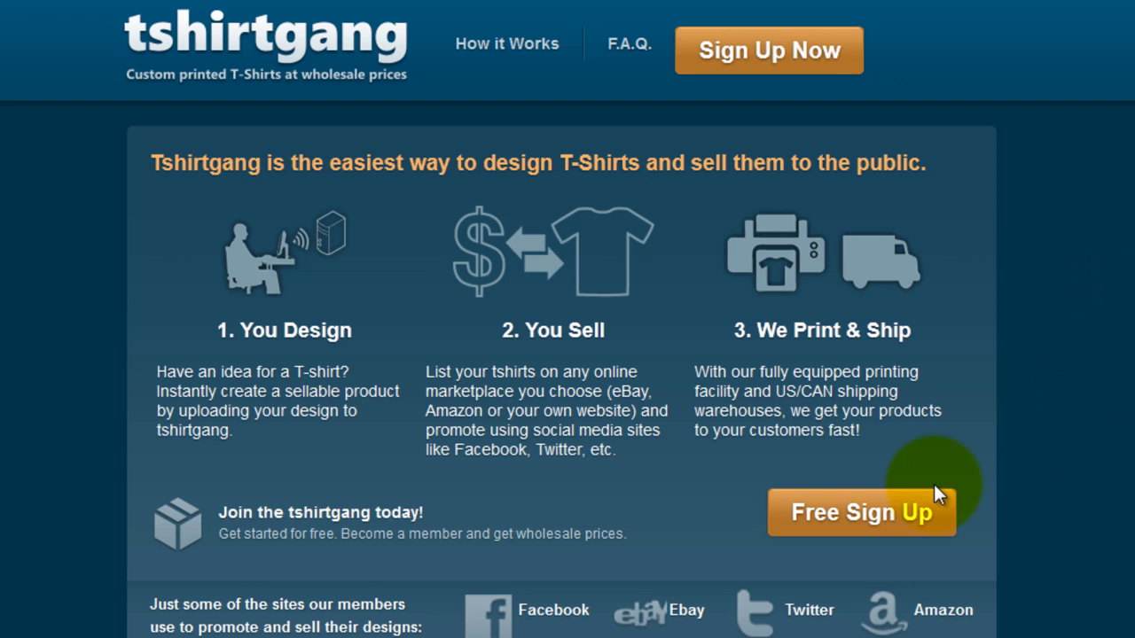
Start a free tshirtgang account from the home page's Free Sign Up
{"action": "left_click", "coordinate": [882, 514]}
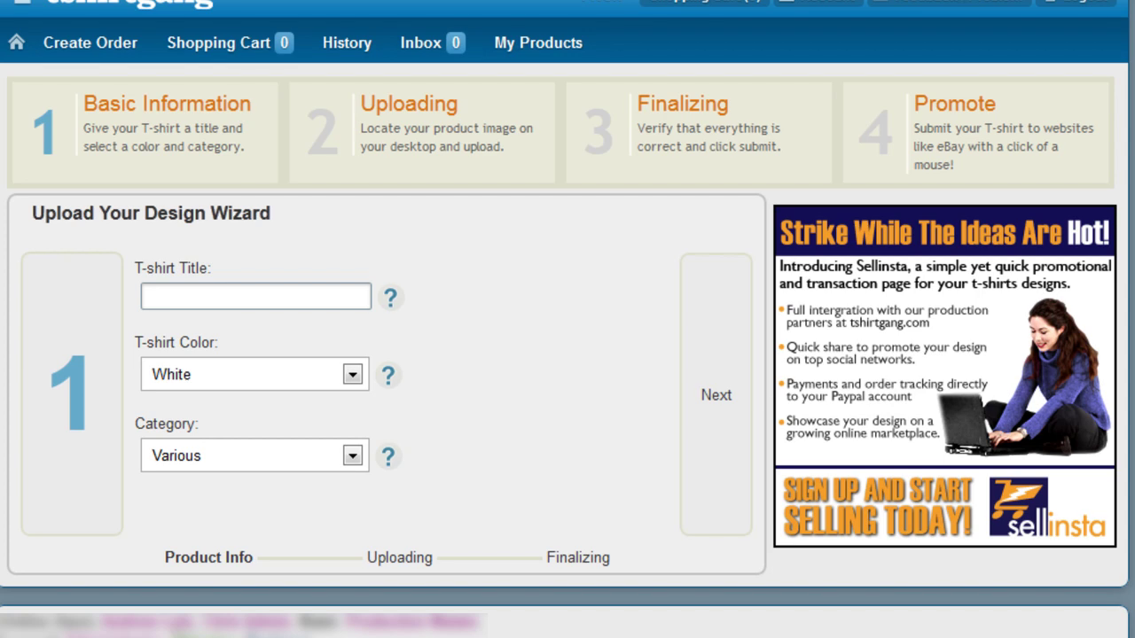
Enter title 'Football T Shirt', keep colour White, choose category Football, and continue to uploading
{"action": "left_click", "coordinate": [164, 292]}
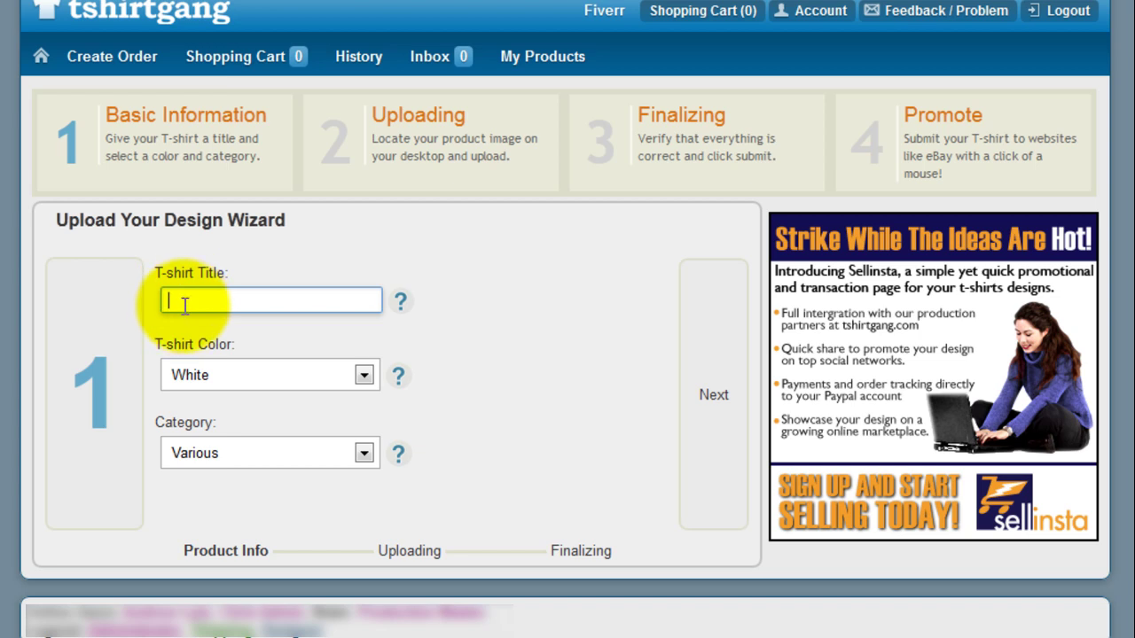
{"action": "type", "text": "Football T Shirt"}
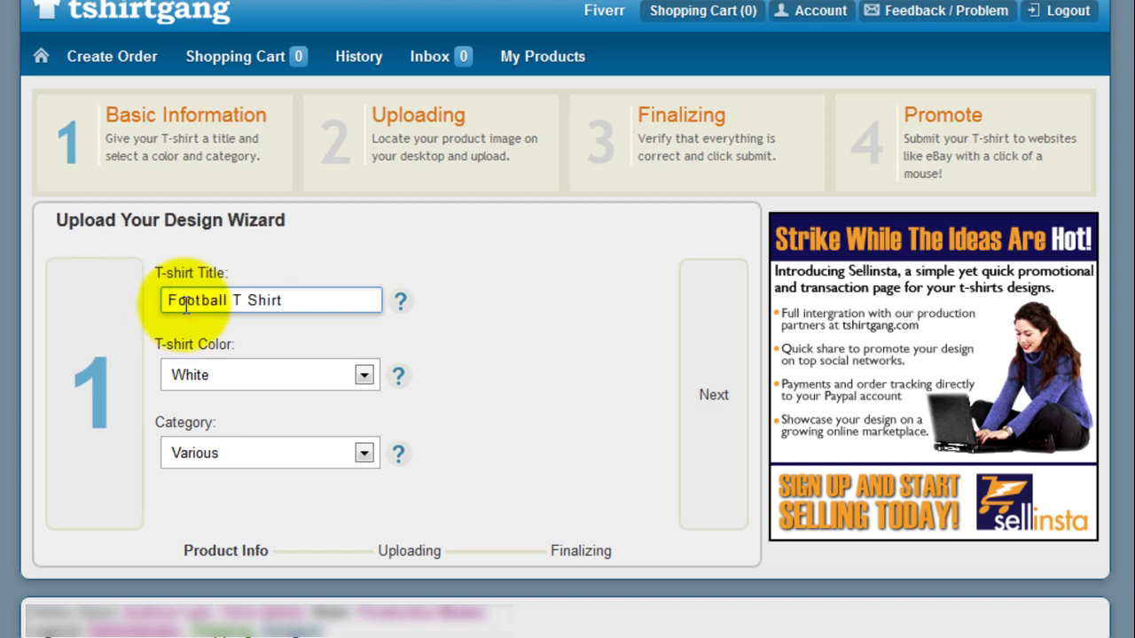
{"action": "left_click", "coordinate": [364, 378]}
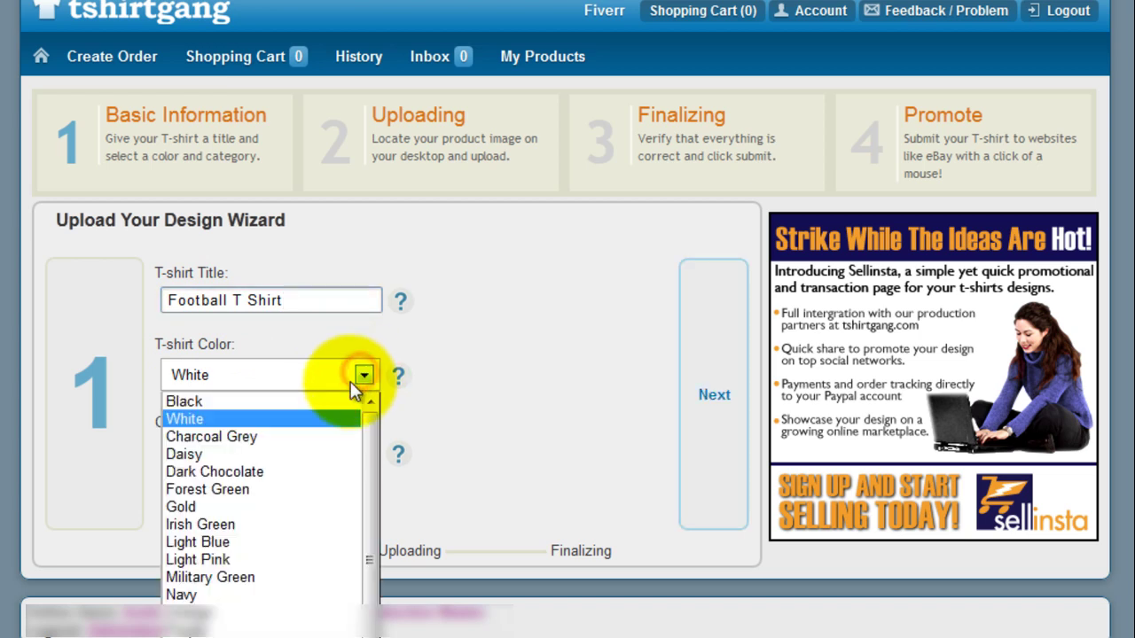
{"action": "left_click", "coordinate": [310, 415]}
{"action": "left_click", "coordinate": [364, 454]}
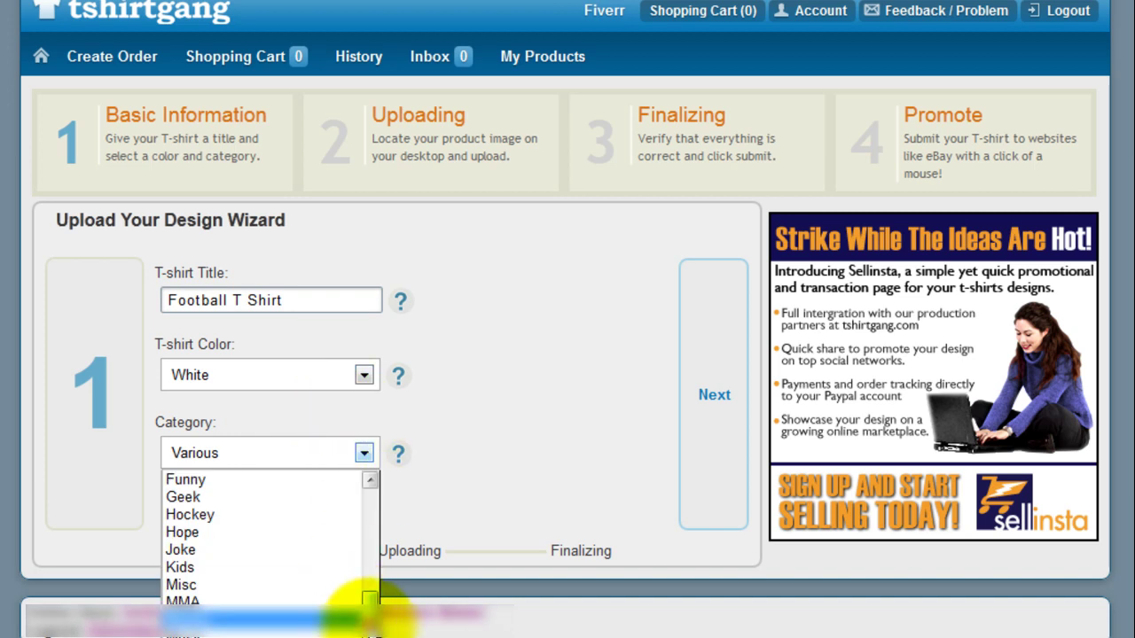
{"action": "left_click_drag", "start_coordinate": [368, 611], "coordinate": [368, 543]}
{"action": "left_click", "coordinate": [279, 594]}
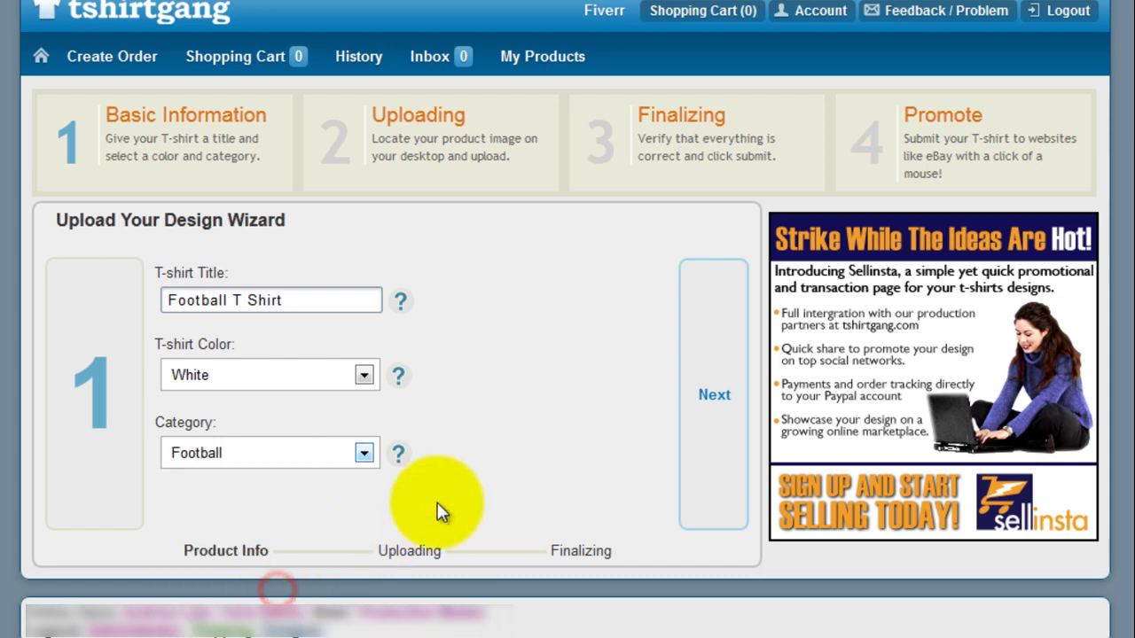
{"action": "left_click", "coordinate": [703, 396]}
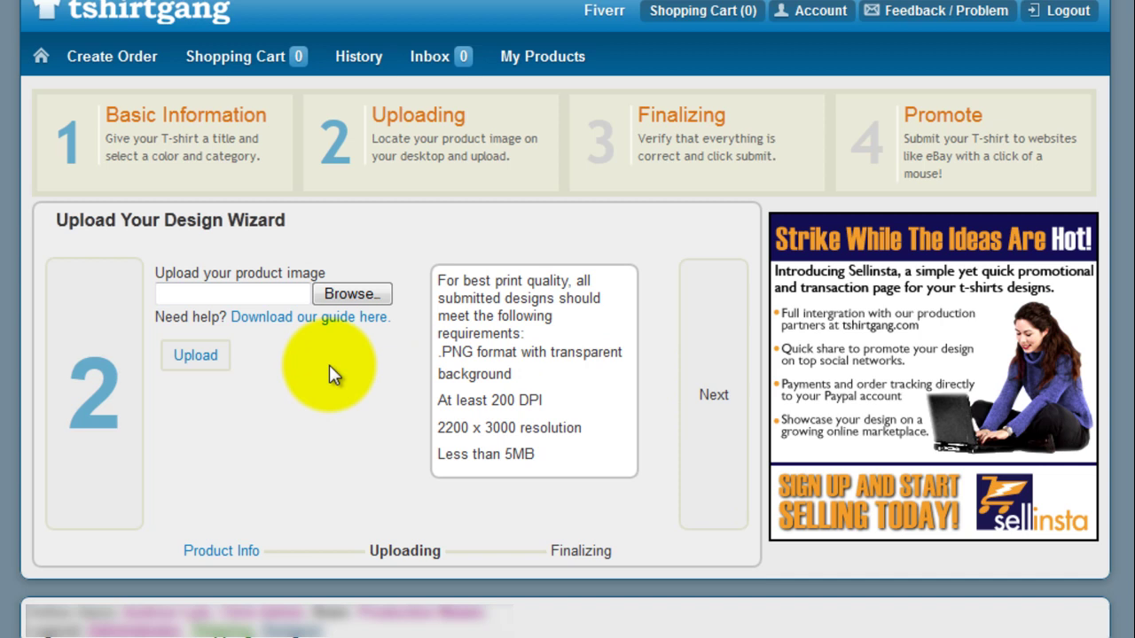
Upload FOOTBALL_SAMPLE.png as the design and continue to the Finalizing preview
{"action": "left_click", "coordinate": [351, 295]}
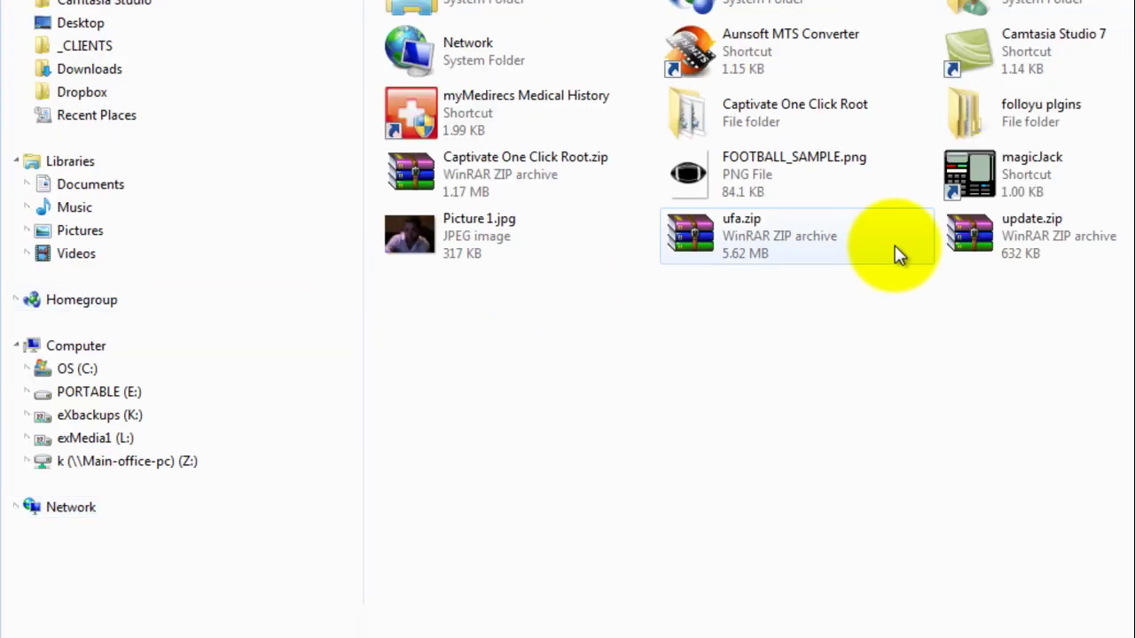
{"action": "left_click", "coordinate": [742, 179]}
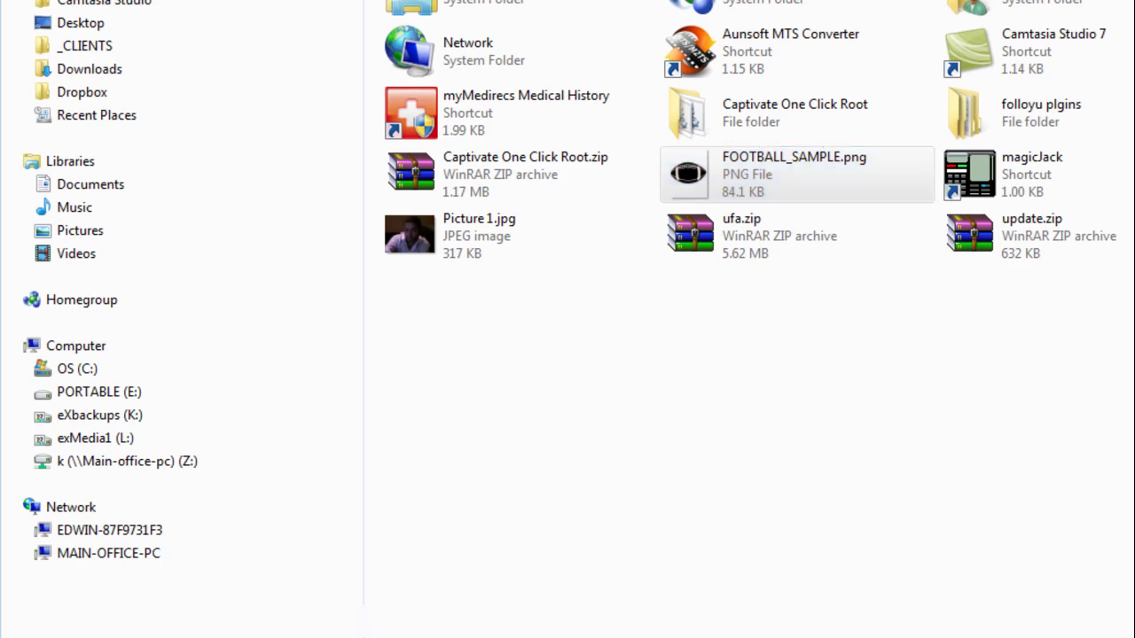
{"action": "key", "text": "Return"}
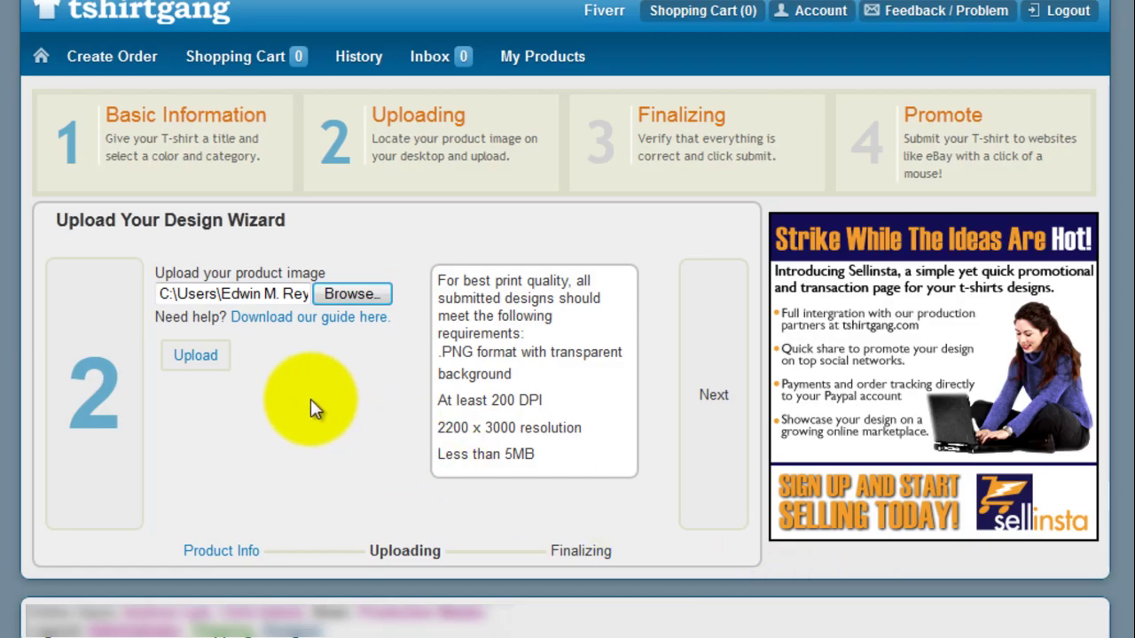
{"action": "left_click", "coordinate": [210, 358]}
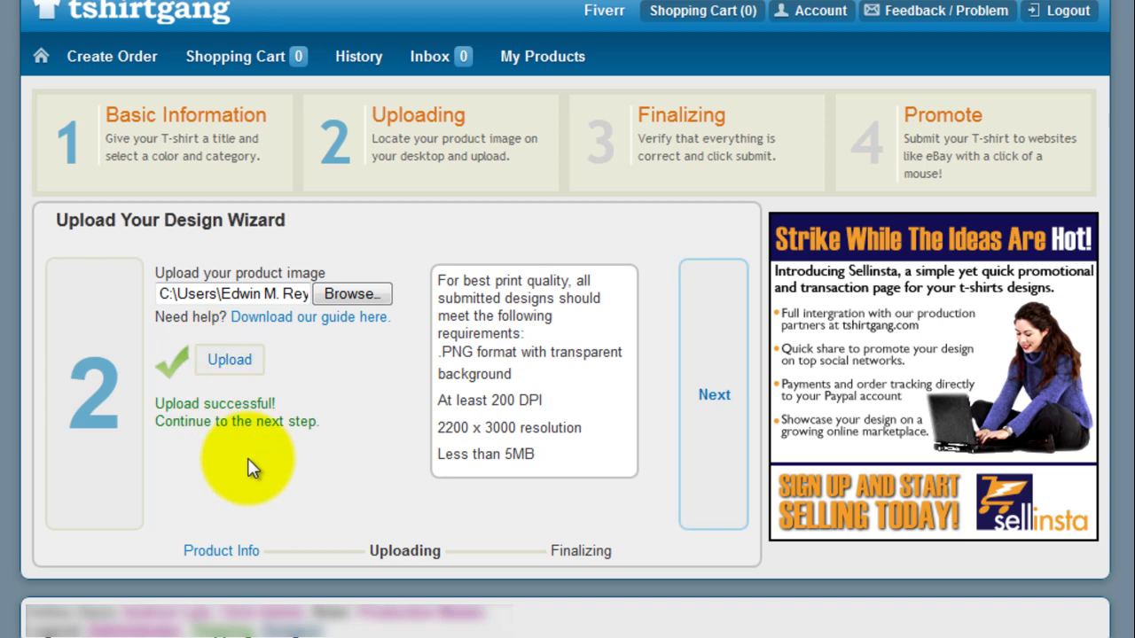
{"action": "left_click", "coordinate": [725, 403]}
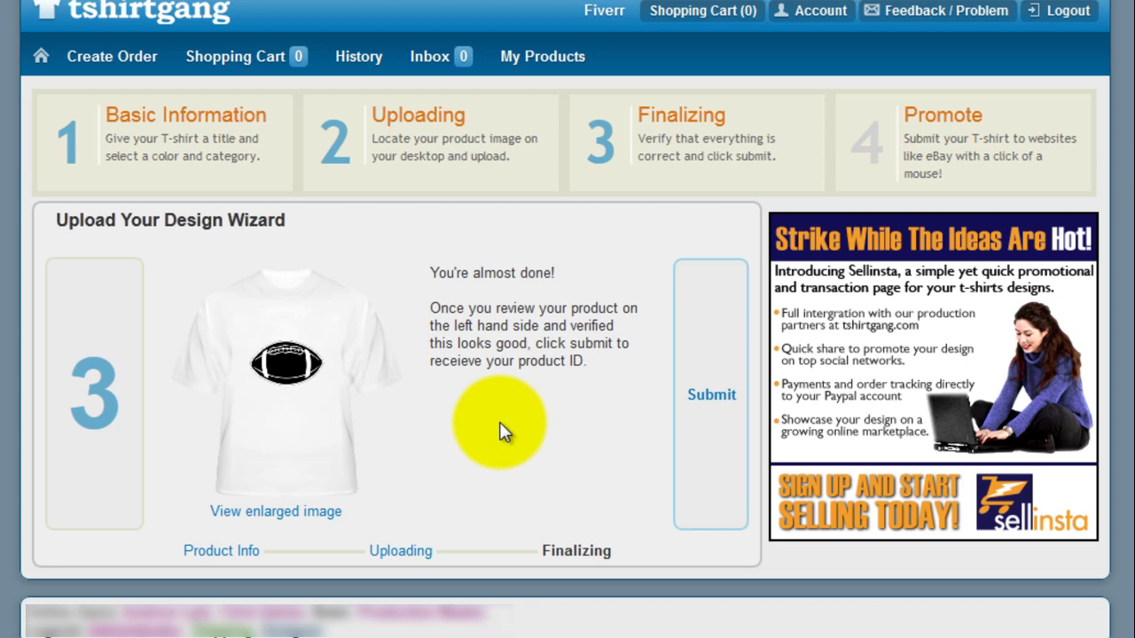
Submit the football shirt design to complete the wizard
{"action": "left_click", "coordinate": [713, 400]}
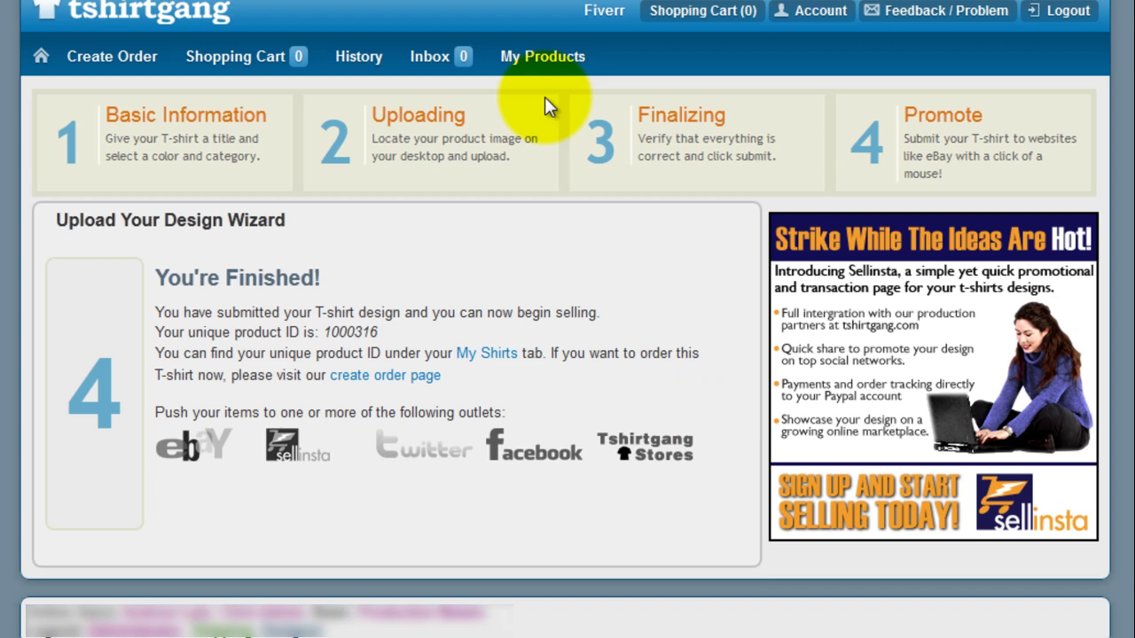
Go to My Products and bring up the My eBay Settings dialog
{"action": "left_click", "coordinate": [543, 57]}
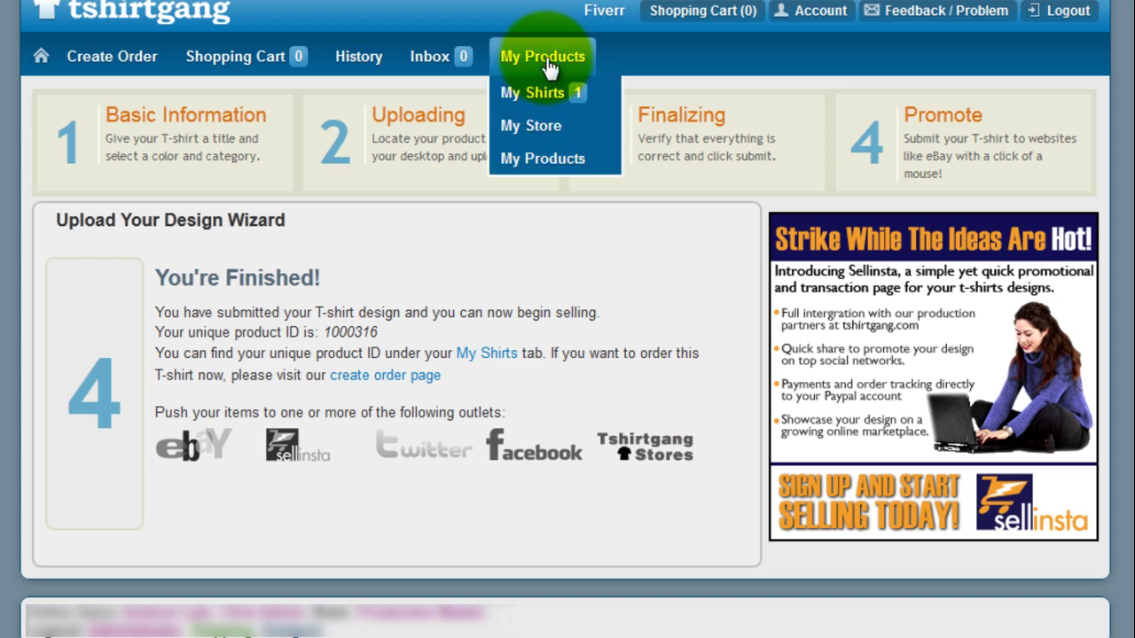
{"action": "left_click", "coordinate": [542, 160]}
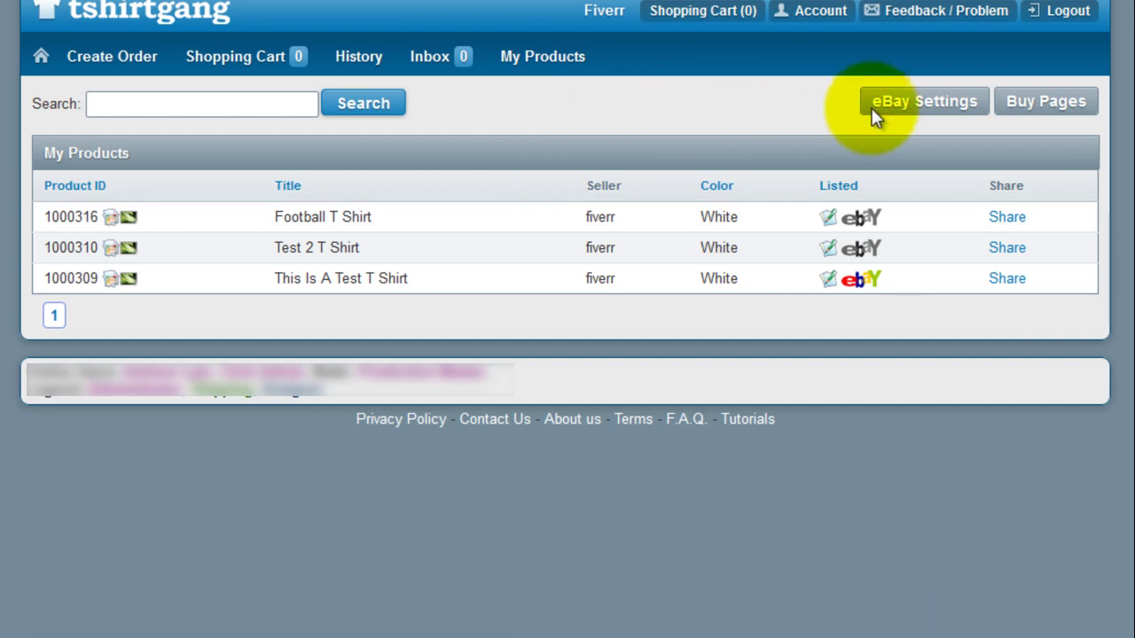
{"action": "left_click", "coordinate": [904, 108]}
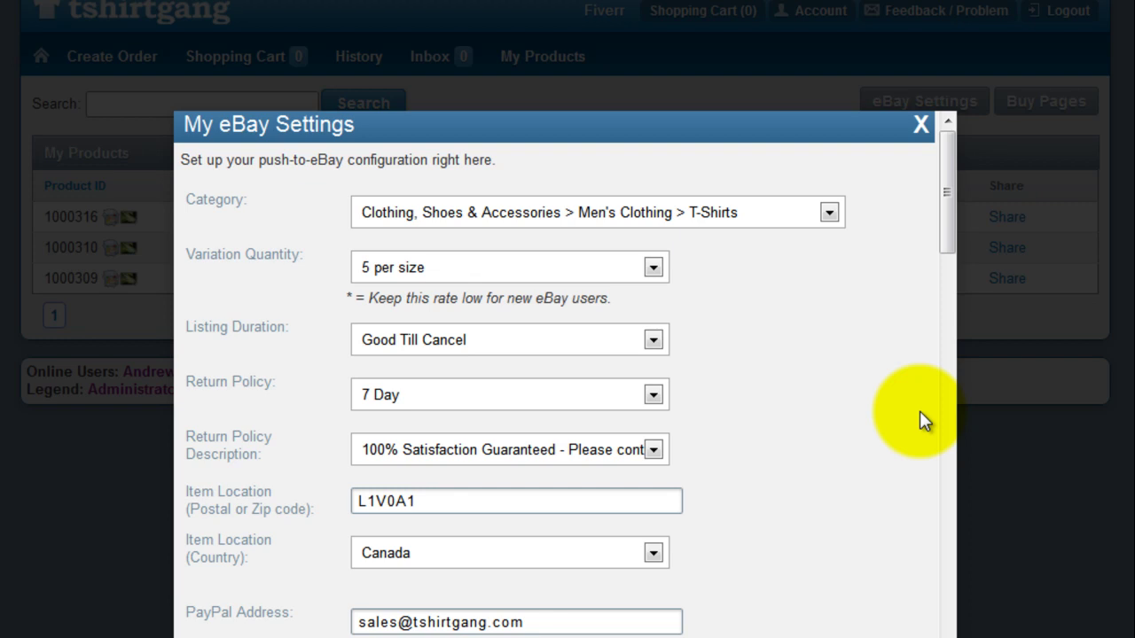
{"action": "left_click", "coordinate": [839, 349]}
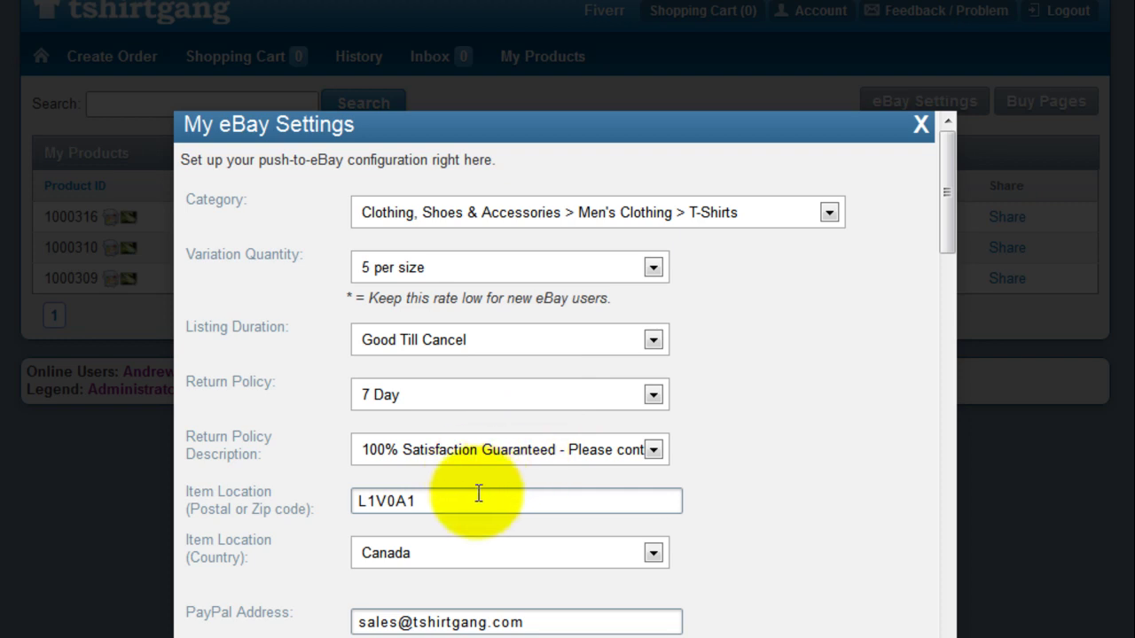
{"action": "left_click", "coordinate": [725, 511]}
{"action": "scroll", "coordinate": [725, 511], "scroll_direction": "down", "scroll_amount": 1}
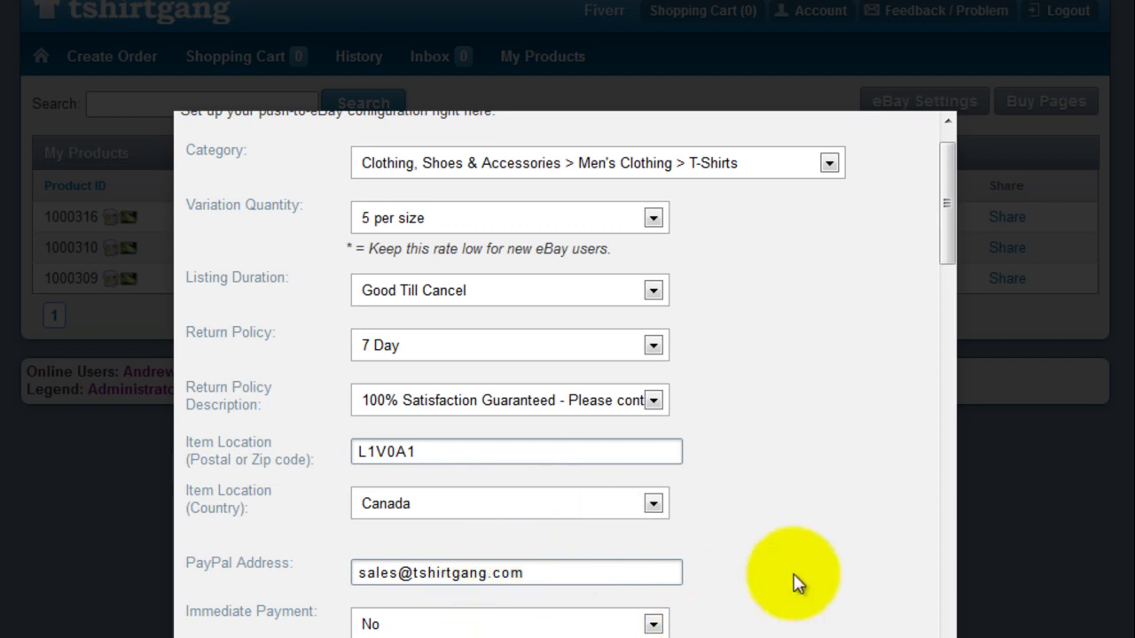
{"action": "left_click", "coordinate": [808, 567]}
{"action": "scroll", "coordinate": [809, 566], "scroll_direction": "down", "scroll_amount": 4}
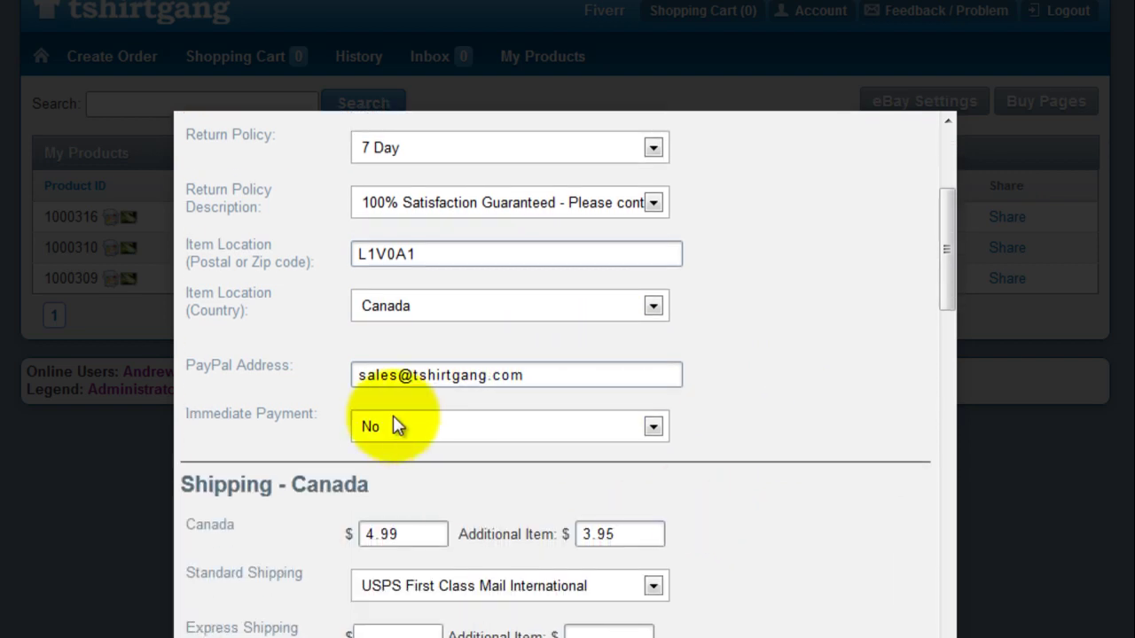
{"action": "left_click", "coordinate": [951, 441]}
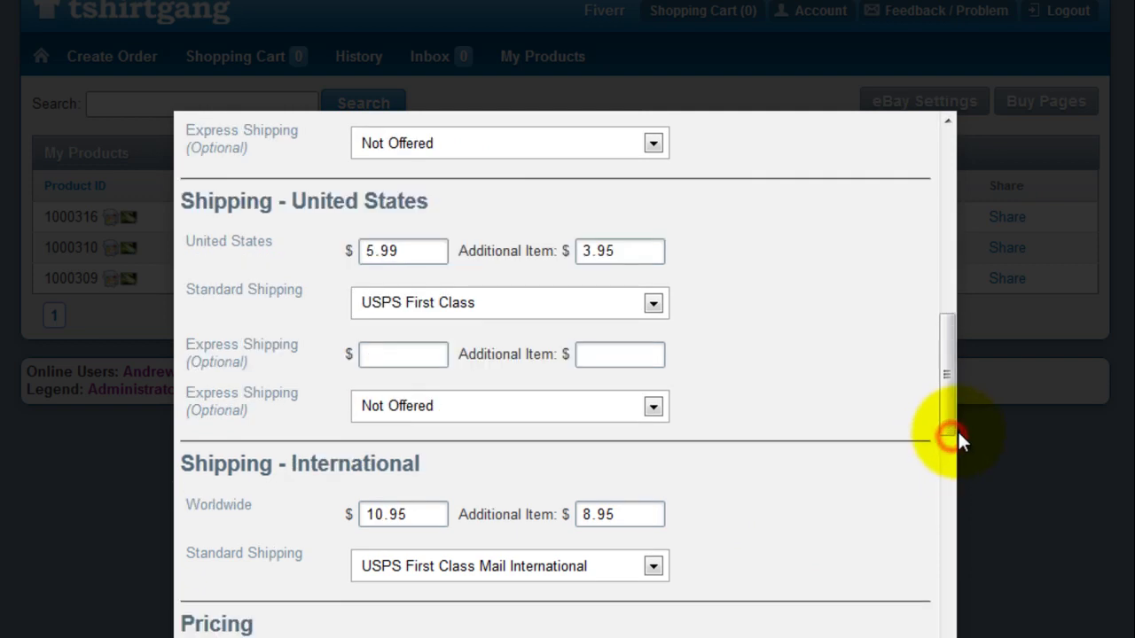
{"action": "left_click", "coordinate": [872, 482]}
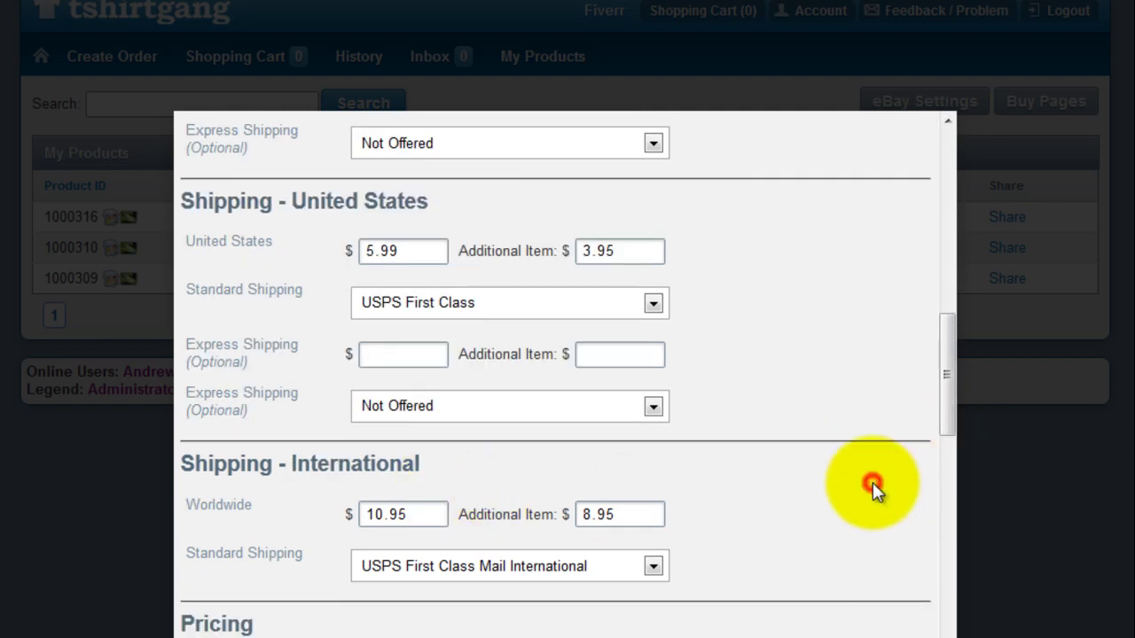
{"action": "scroll", "coordinate": [872, 482], "scroll_direction": "down", "scroll_amount": 6}
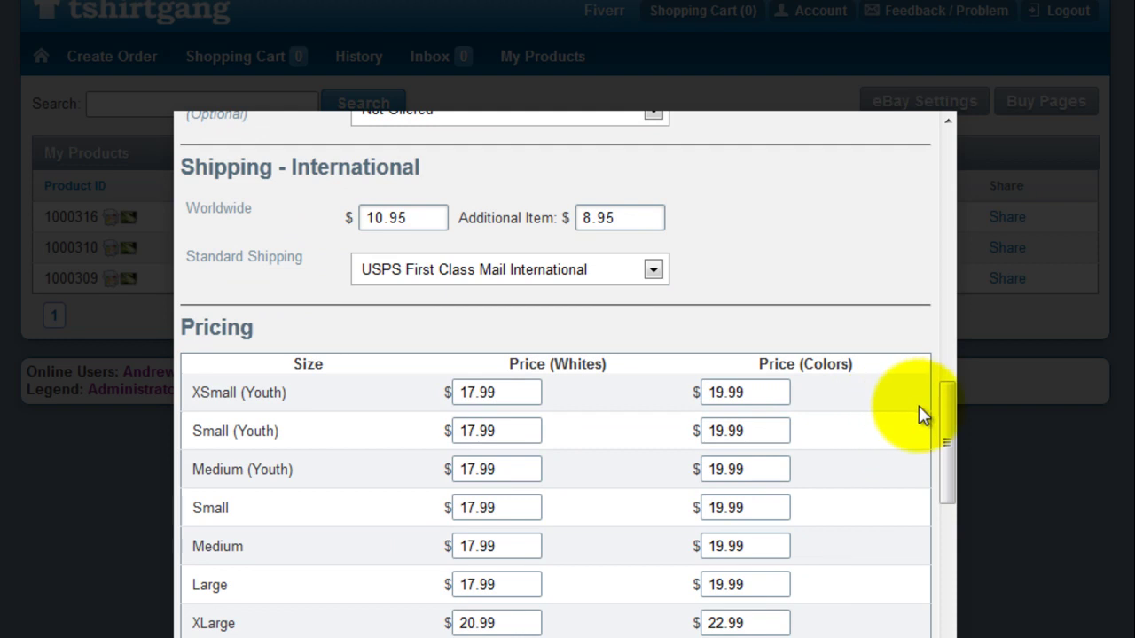
{"action": "left_click_drag", "start_coordinate": [948, 433], "coordinate": [948, 539]}
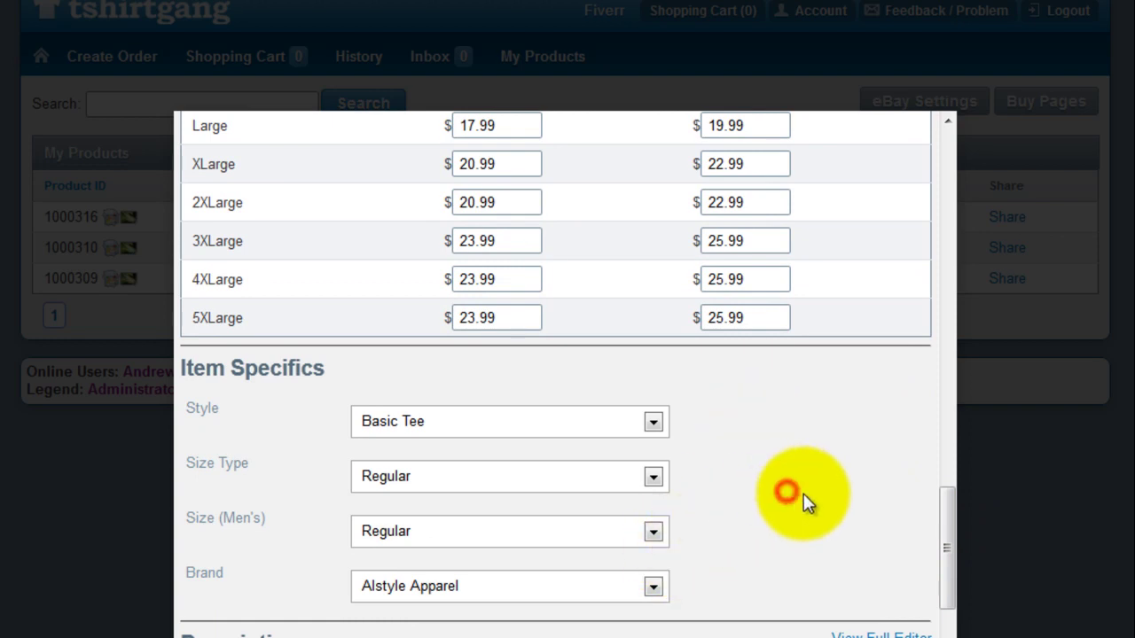
{"action": "scroll", "coordinate": [804, 499], "scroll_direction": "down", "scroll_amount": 2}
{"action": "scroll", "coordinate": [805, 499], "scroll_direction": "down", "scroll_amount": 2}
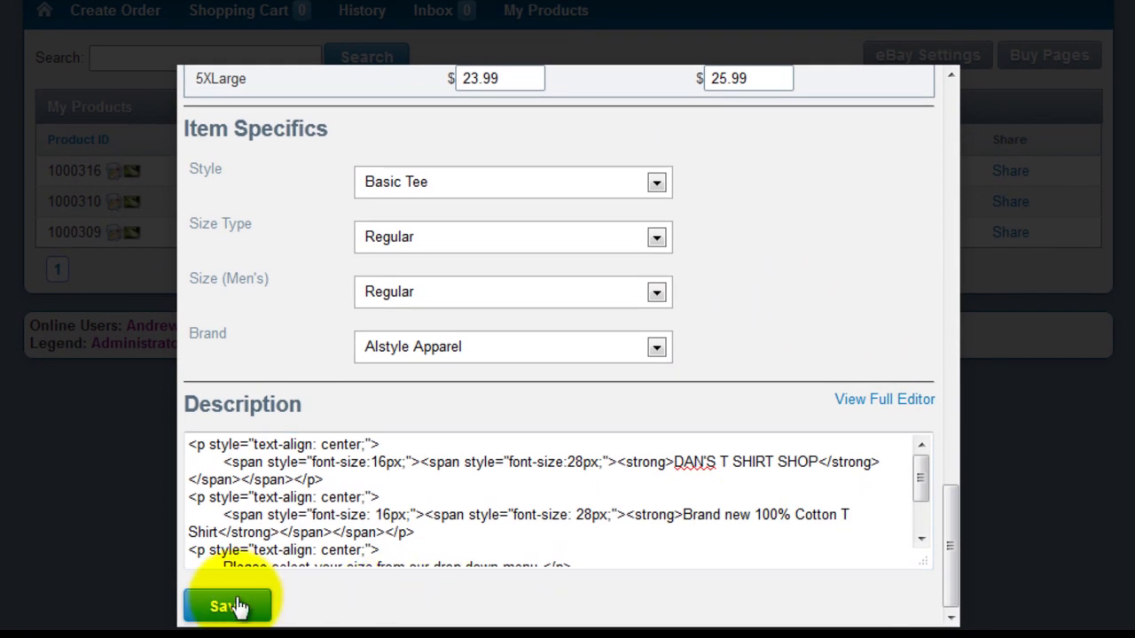
Save the eBay settings and dismiss the Settings updated alert
{"action": "left_click", "coordinate": [237, 612]}
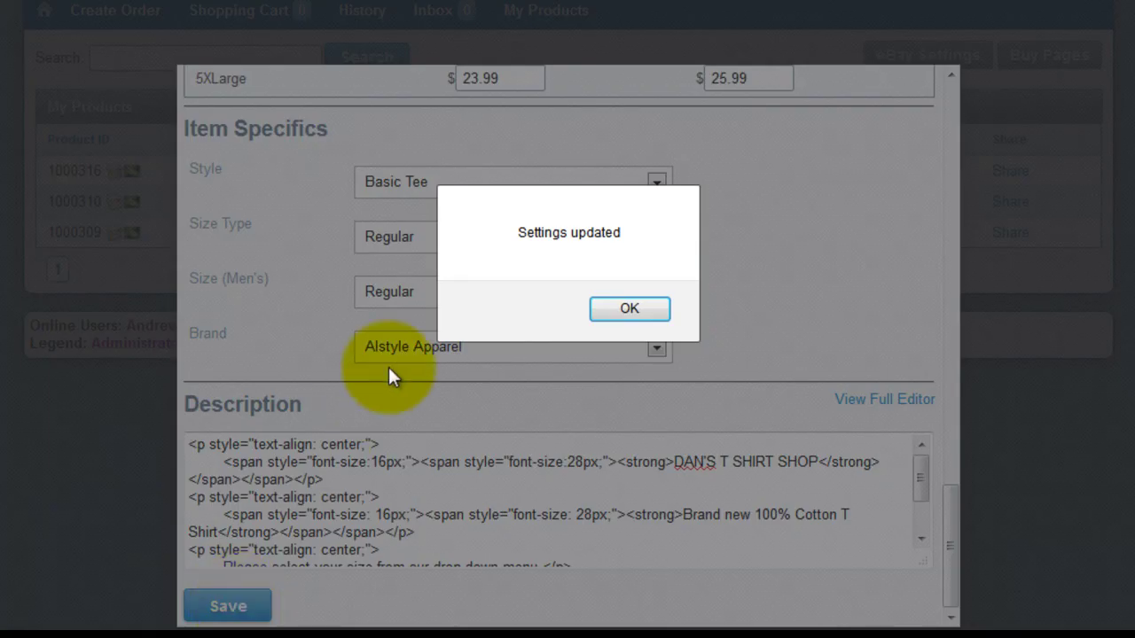
{"action": "left_click", "coordinate": [631, 309]}
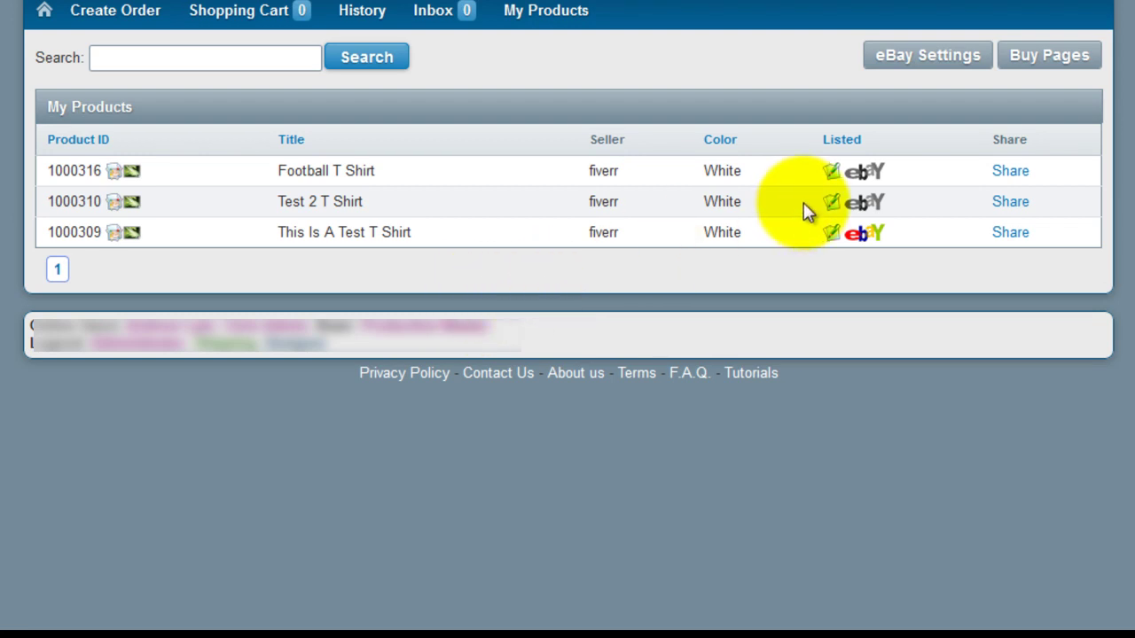
Post the Football T Shirt to eBay and close the confirmation
{"action": "left_click", "coordinate": [865, 173]}
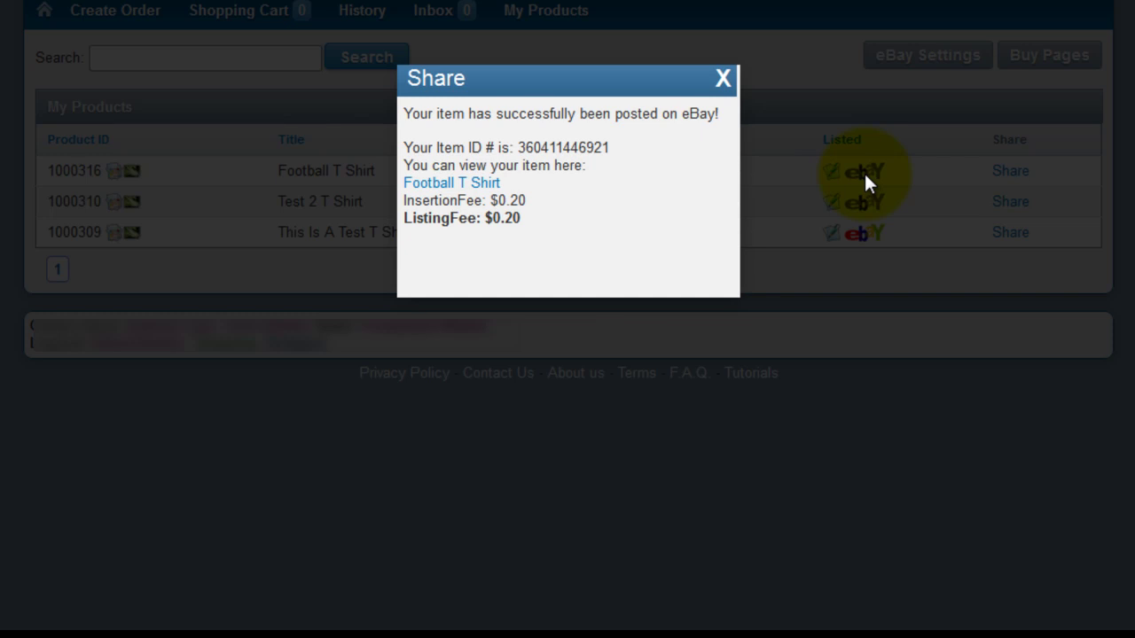
{"action": "left_click", "coordinate": [723, 82]}
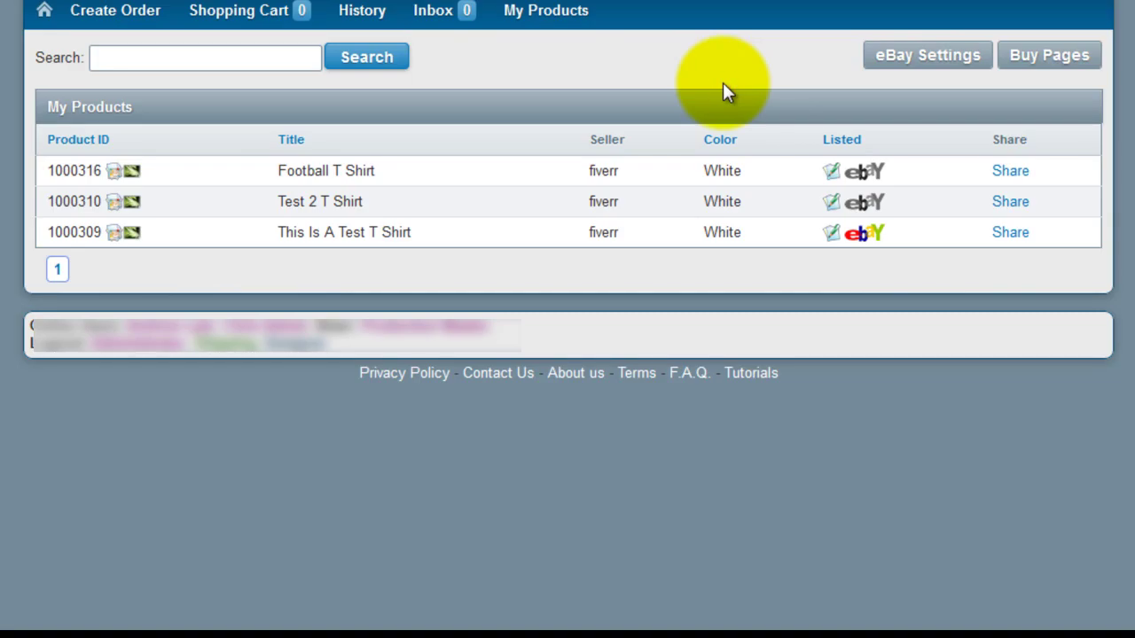